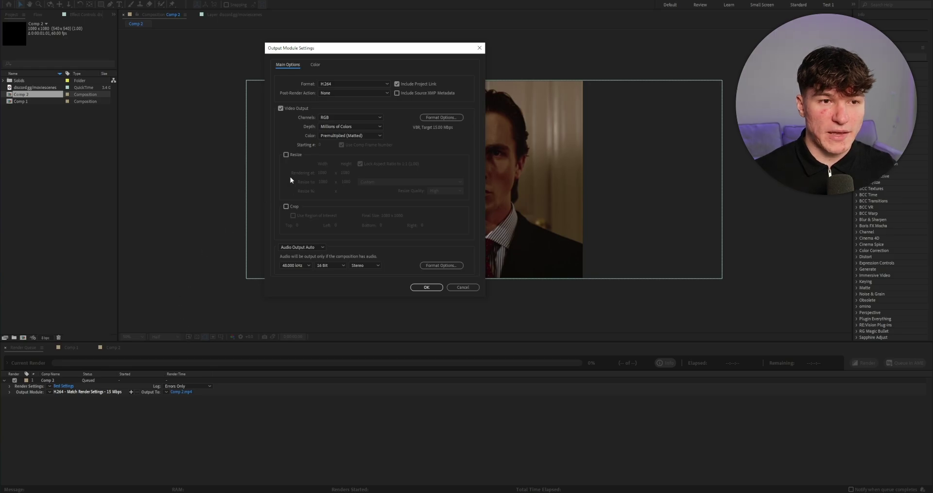
- Set the output module format to QuickTime with the Apple ProRes 422 HQ video codec and apply the settings
{"action": "left_click", "coordinate": [329, 82]}
{"action": "left_click", "coordinate": [334, 138]}
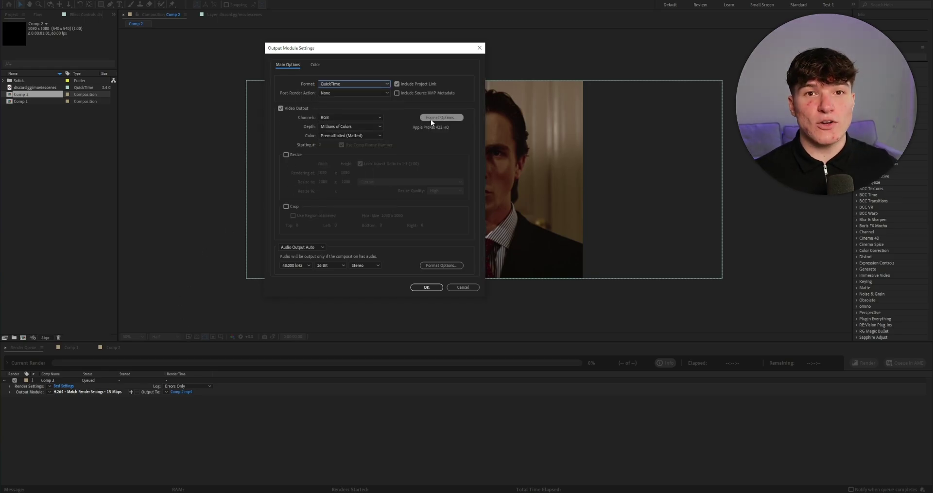
{"action": "left_click", "coordinate": [431, 119]}
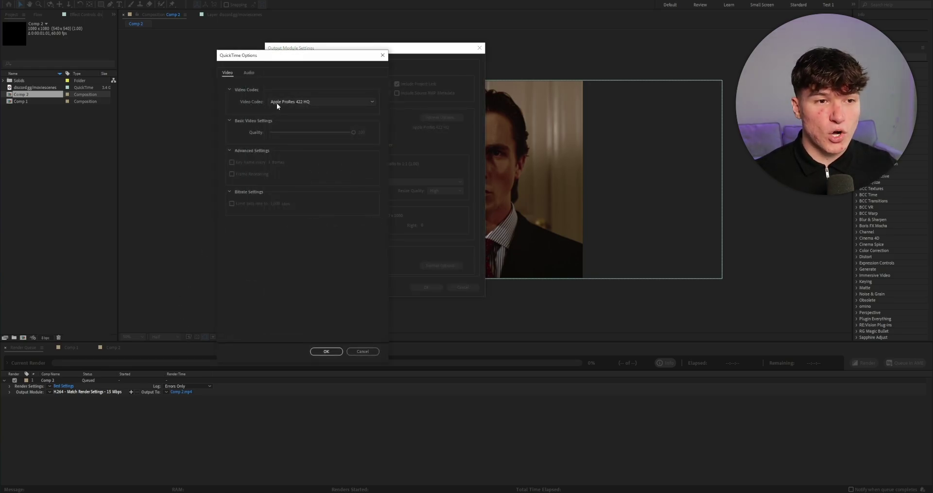
{"action": "left_click", "coordinate": [276, 102]}
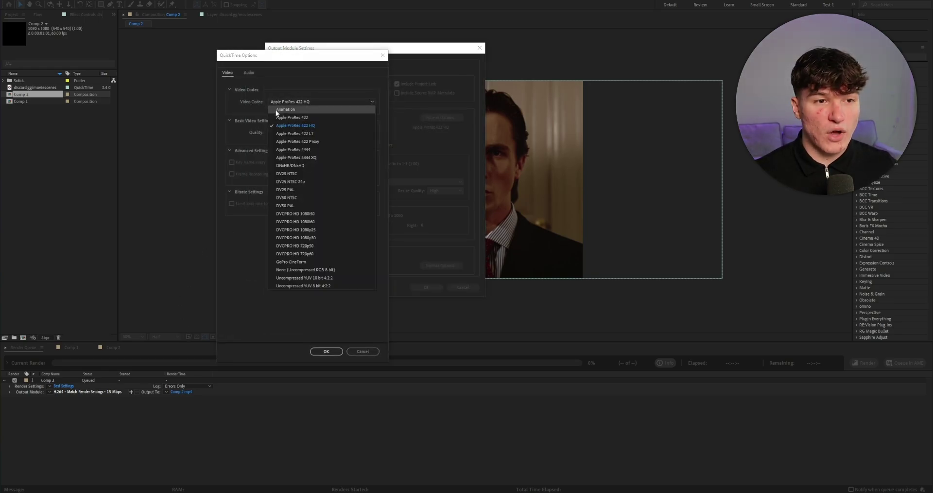
{"action": "left_click", "coordinate": [304, 125]}
{"action": "key", "text": "Return"}
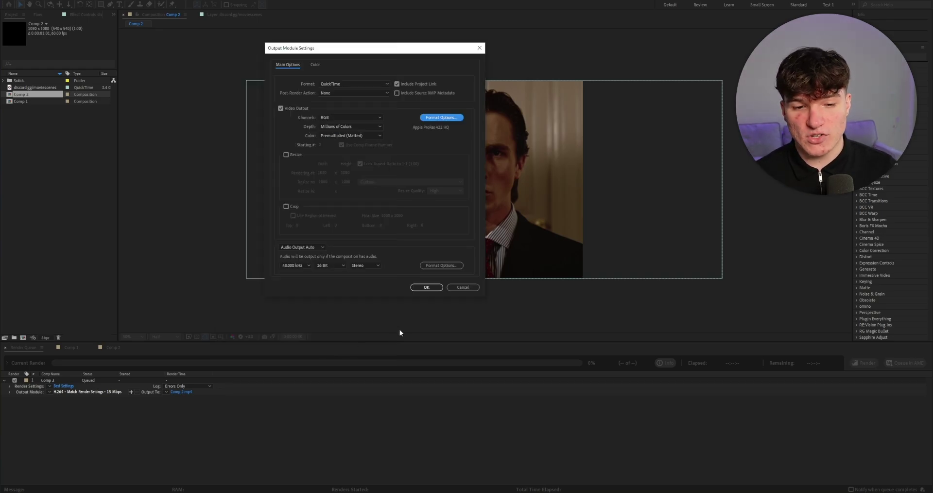
{"action": "left_click", "coordinate": [424, 287]}
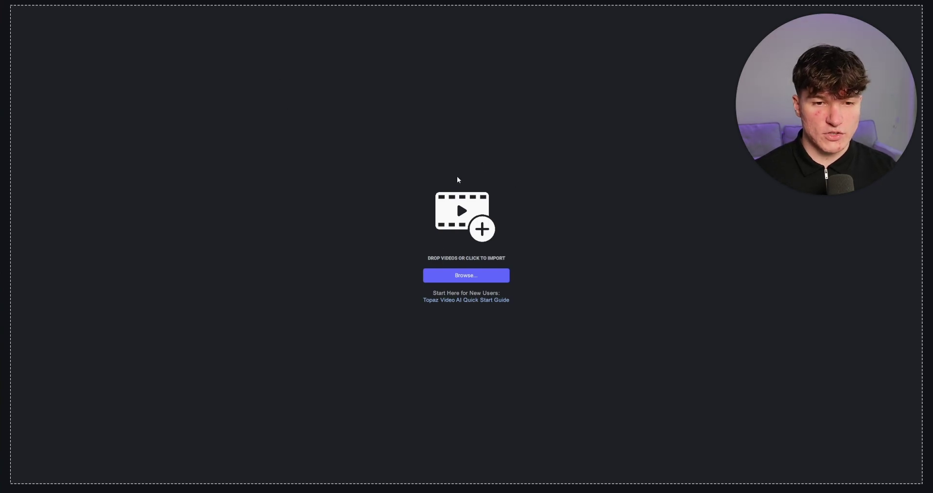
- Switch to Topaz Video AI, import Edit.mov and enable Enhancement with manual parameters
{"action": "left_click", "coordinate": [459, 212]}
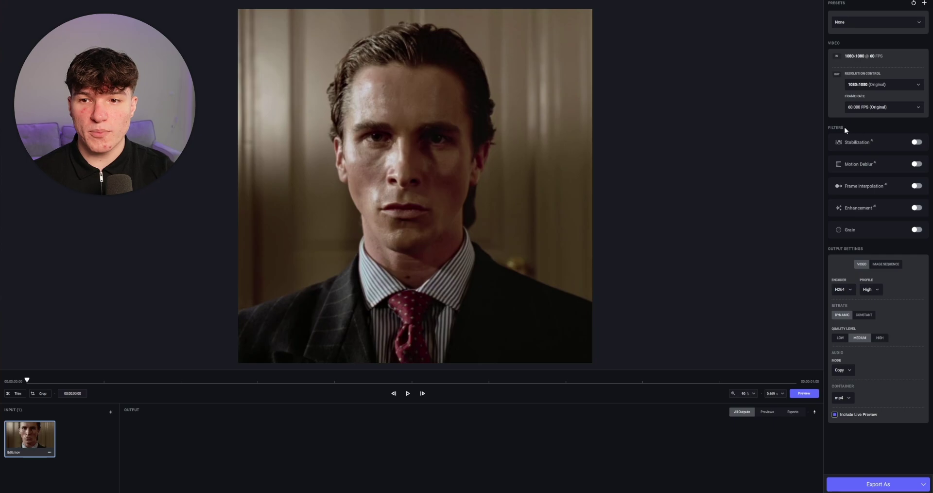
{"action": "mouse_move", "coordinate": [840, 127]}
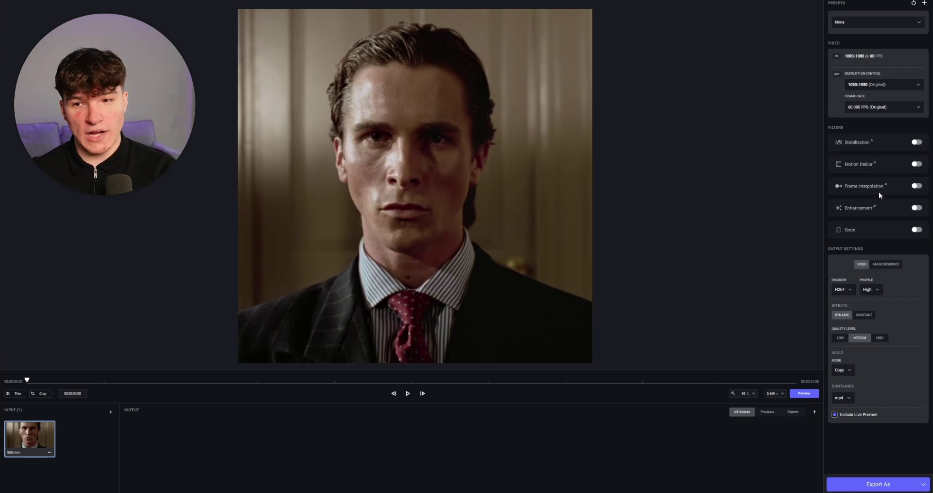
{"action": "left_click", "coordinate": [911, 209]}
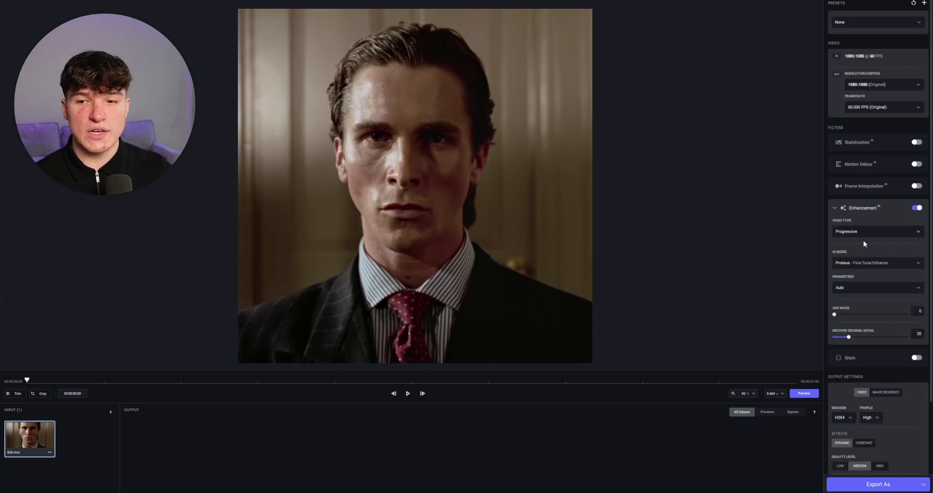
{"action": "left_click", "coordinate": [844, 288]}
{"action": "left_click", "coordinate": [855, 324]}
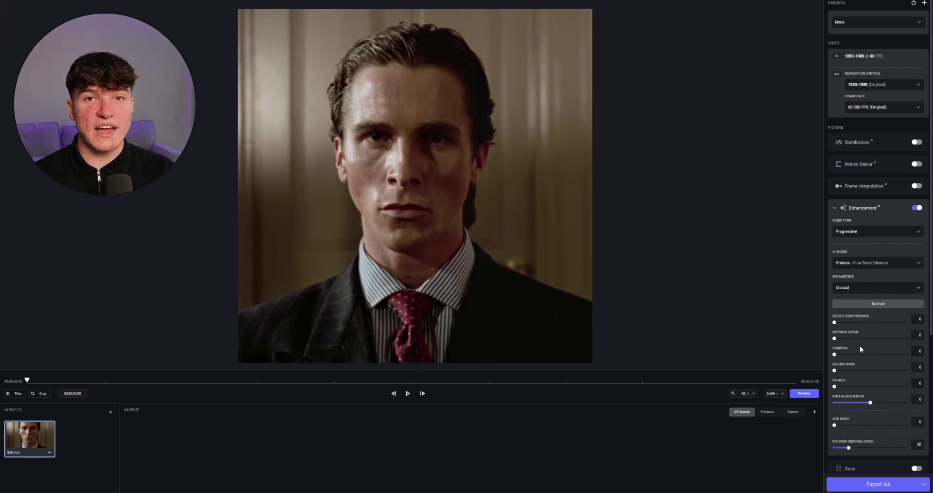
- Set the enhancement's Revert Compression to 60 and Improve Detail to 50
{"action": "scroll", "coordinate": [861, 340], "scroll_direction": "down", "scroll_amount": 1}
{"action": "mouse_move", "coordinate": [859, 290]}
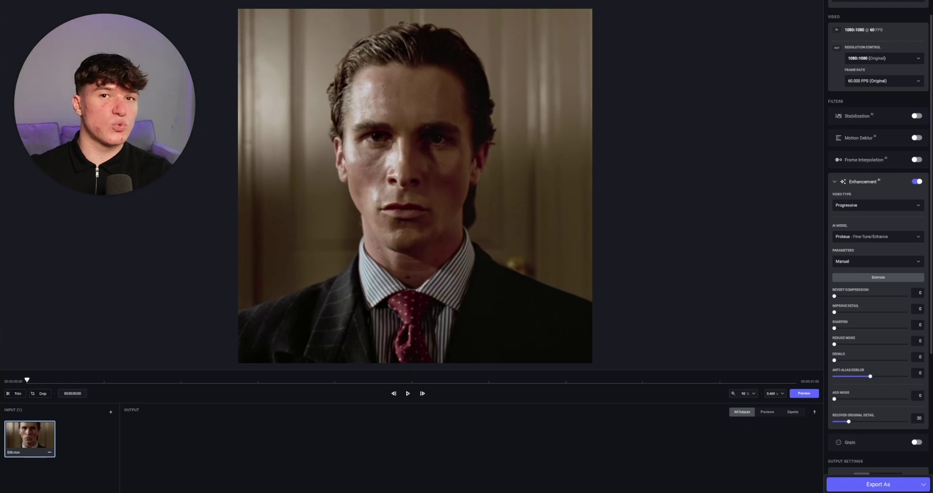
{"action": "left_click", "coordinate": [917, 293]}
{"action": "type", "text": "60"}
{"action": "key", "text": "Return"}
{"action": "scroll", "coordinate": [912, 339], "scroll_direction": "up", "scroll_amount": 1}
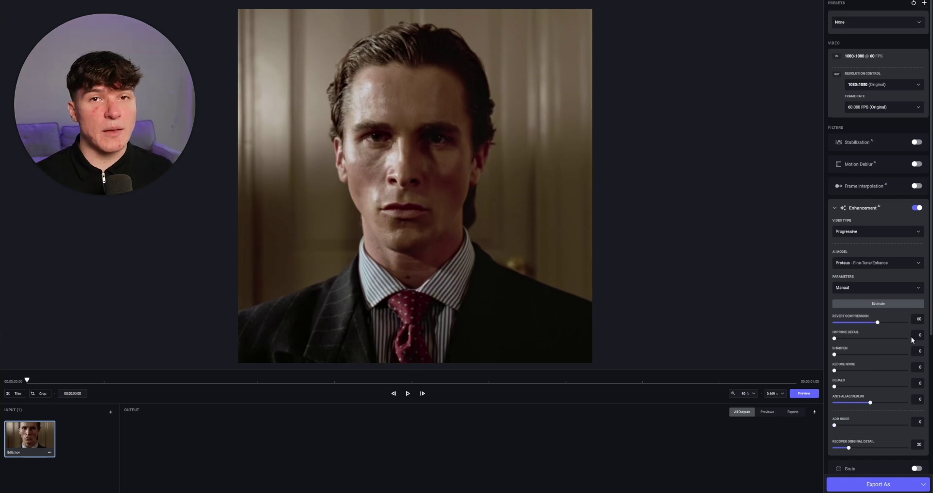
{"action": "left_click", "coordinate": [914, 336]}
{"action": "type", "text": "50"}
{"action": "key", "text": "Return"}
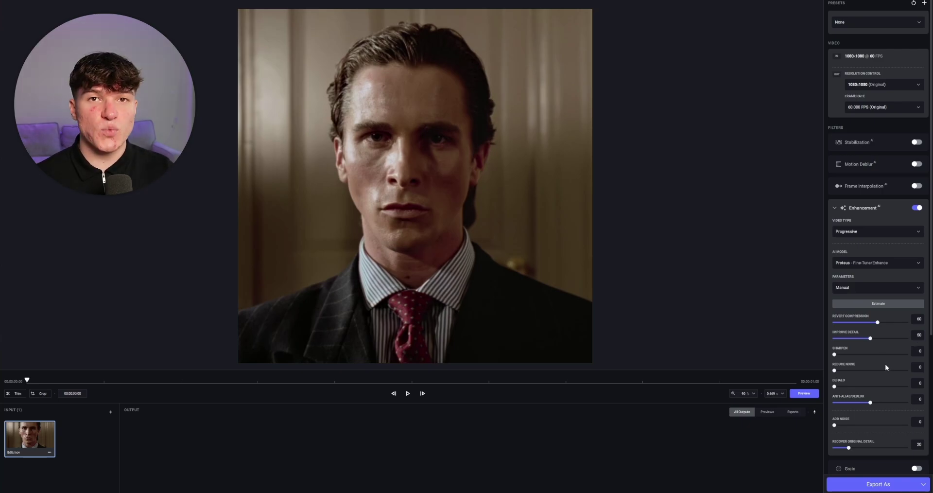
- Set the enhancement's Sharpen to 20 and Reduce Noise to 20
{"action": "left_click", "coordinate": [913, 355]}
{"action": "type", "text": "2"}
{"action": "key", "text": "Return"}
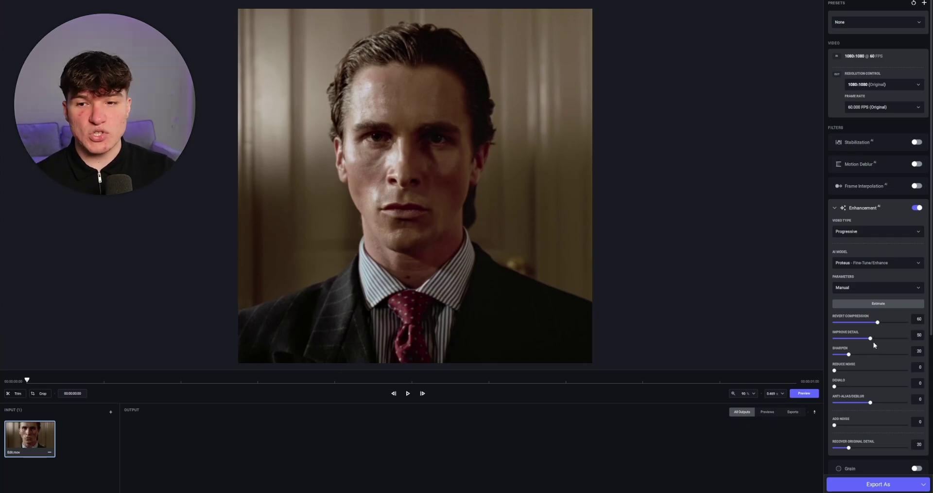
{"action": "mouse_move", "coordinate": [847, 334]}
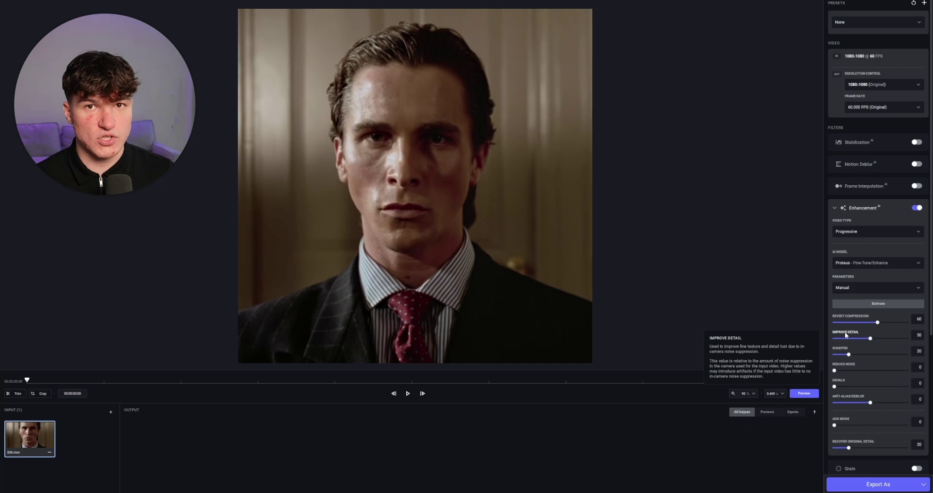
{"action": "left_click", "coordinate": [918, 370]}
{"action": "type", "text": "20"}
{"action": "key", "text": "Return"}
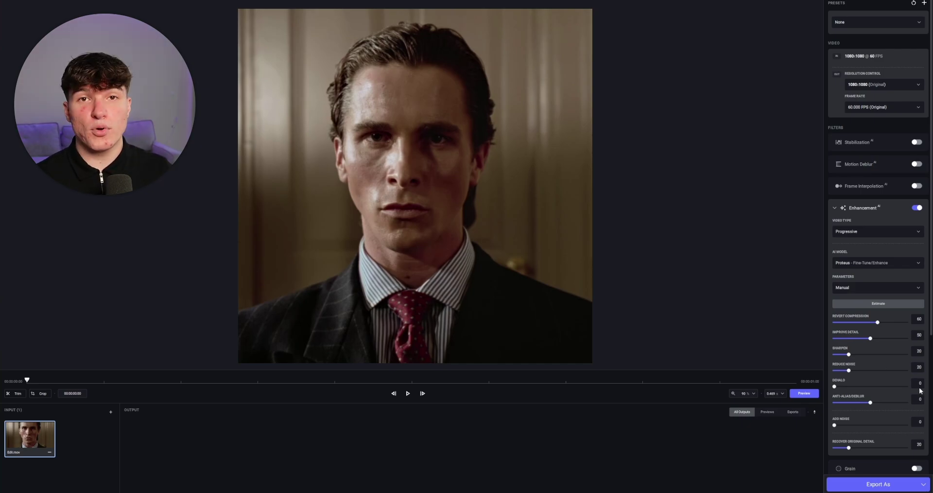
- Set the enhancement's Dehalo to 10 and Anti-Alias/Deblur to 100
{"action": "left_click", "coordinate": [920, 385]}
{"action": "type", "text": "10"}
{"action": "key", "text": "Return"}
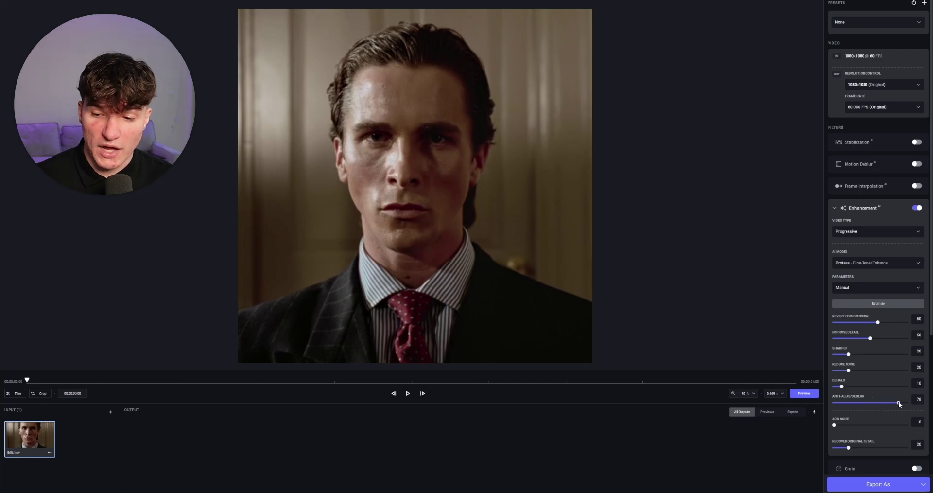
{"action": "left_click_drag", "start_coordinate": [899, 402], "coordinate": [907, 403]}
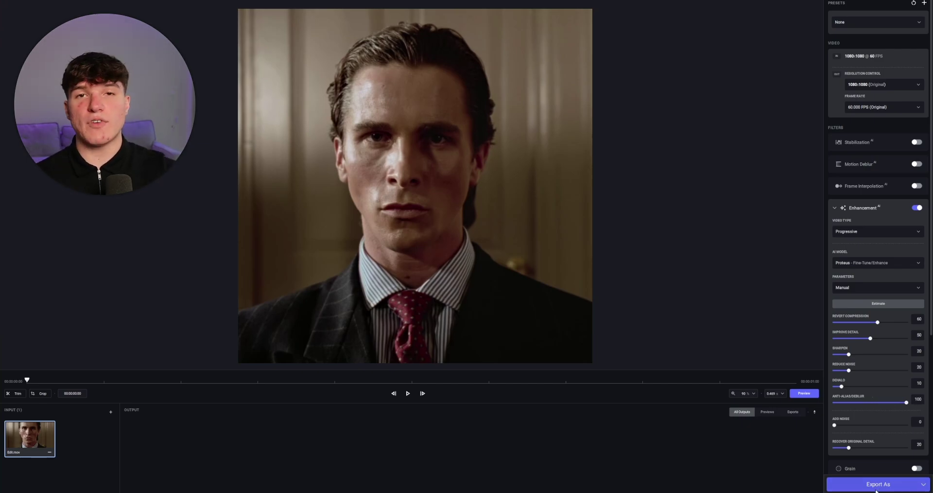
- Set Recover Original Detail to 60 and render a preview to compare the enhanced clip with the original
{"action": "left_click", "coordinate": [918, 444]}
{"action": "type", "text": "60"}
{"action": "key", "text": "Return"}
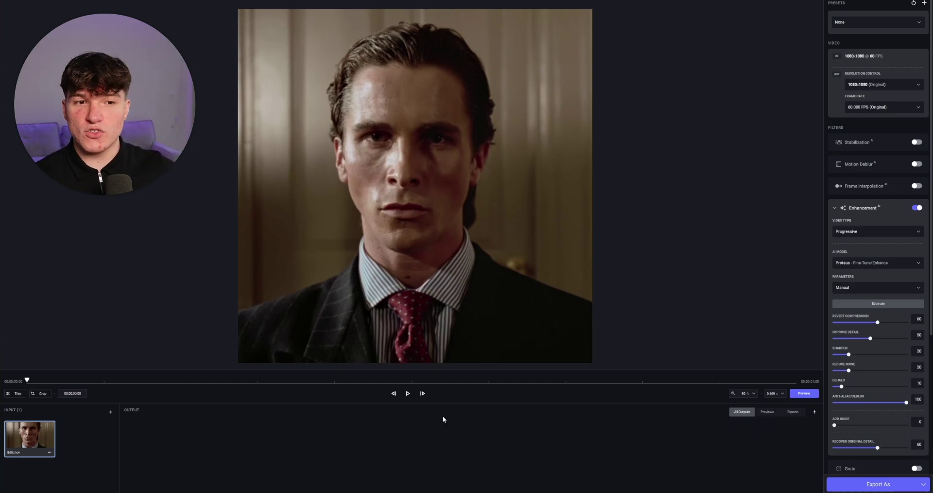
{"action": "left_click", "coordinate": [809, 395]}
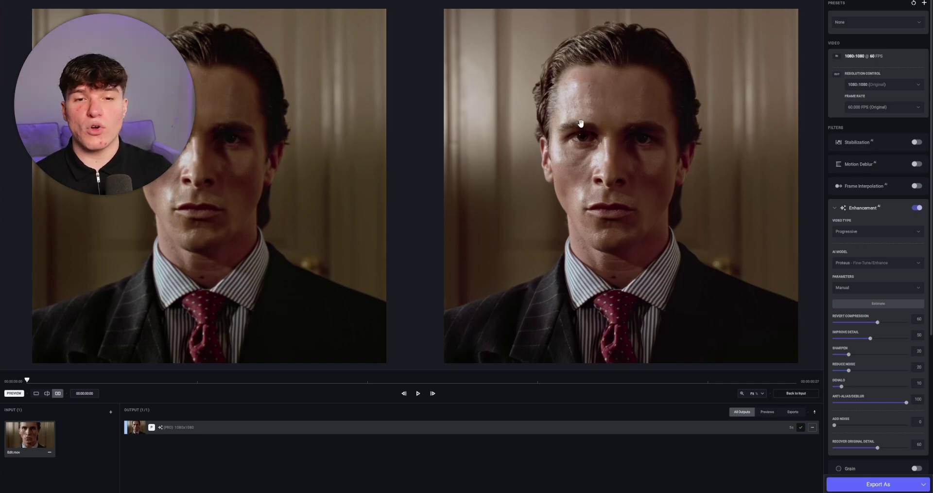
{"action": "scroll", "coordinate": [575, 132], "scroll_direction": "up", "scroll_amount": 10}
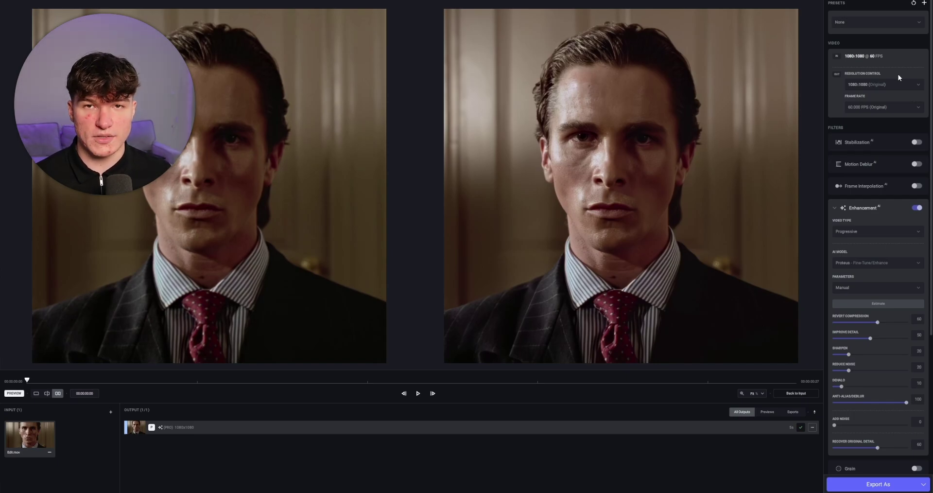
- Configure the output settings to the ProRes encoder with the 422 HQ codec, audio mode None and no live preview
{"action": "scroll", "coordinate": [910, 85], "scroll_direction": "down", "scroll_amount": 5}
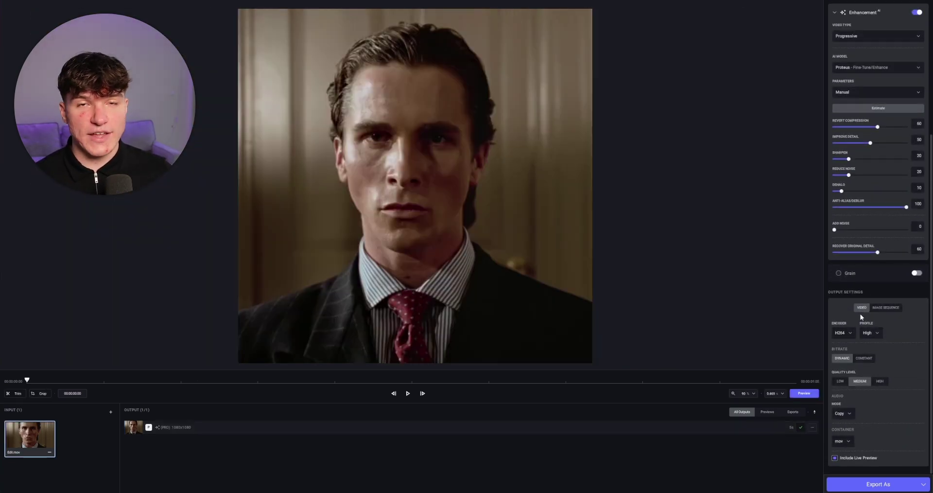
{"action": "left_click", "coordinate": [849, 331]}
{"action": "left_click", "coordinate": [840, 345]}
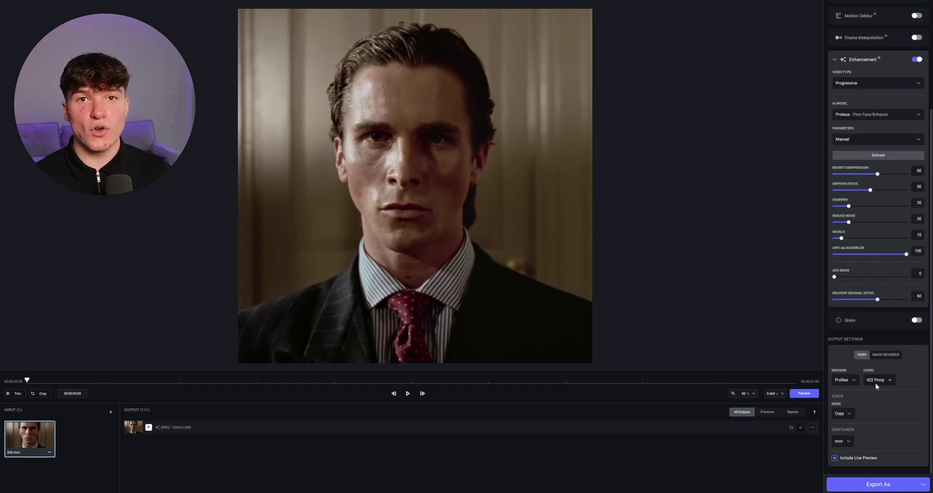
{"action": "left_click", "coordinate": [877, 383]}
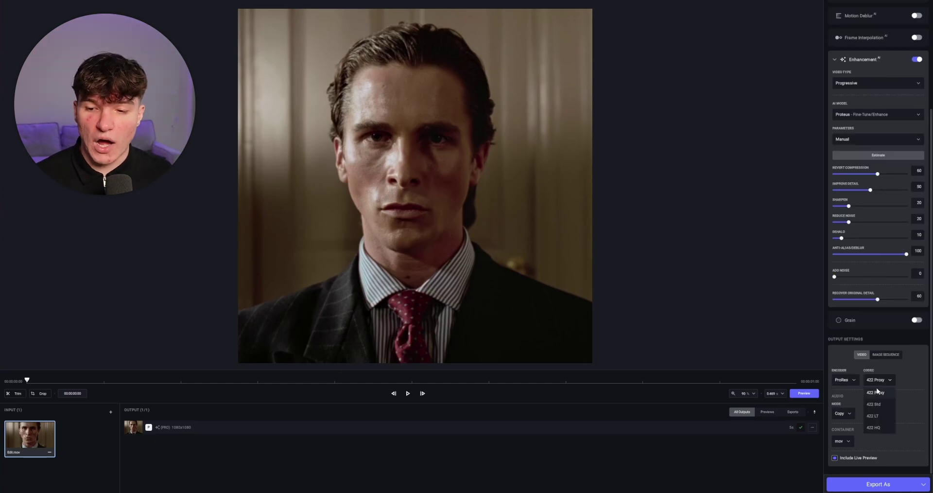
{"action": "left_click", "coordinate": [878, 426]}
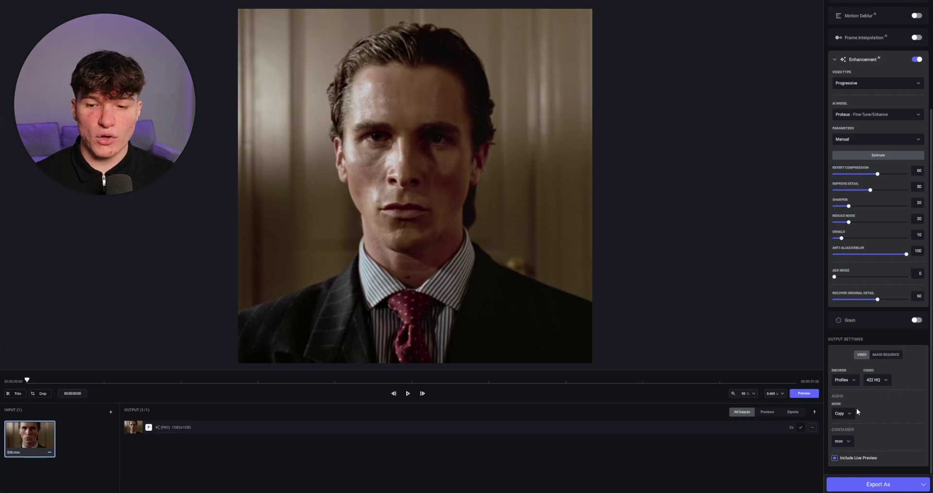
{"action": "left_click", "coordinate": [845, 414]}
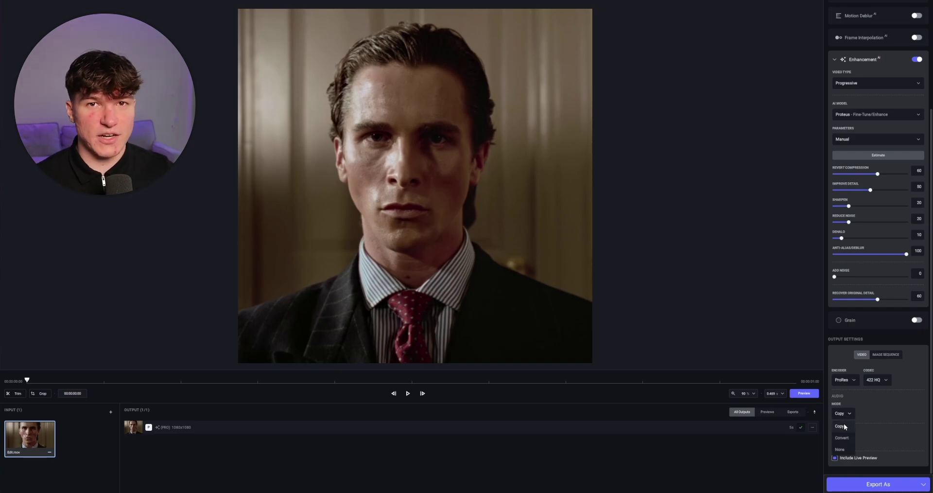
{"action": "left_click", "coordinate": [835, 458]}
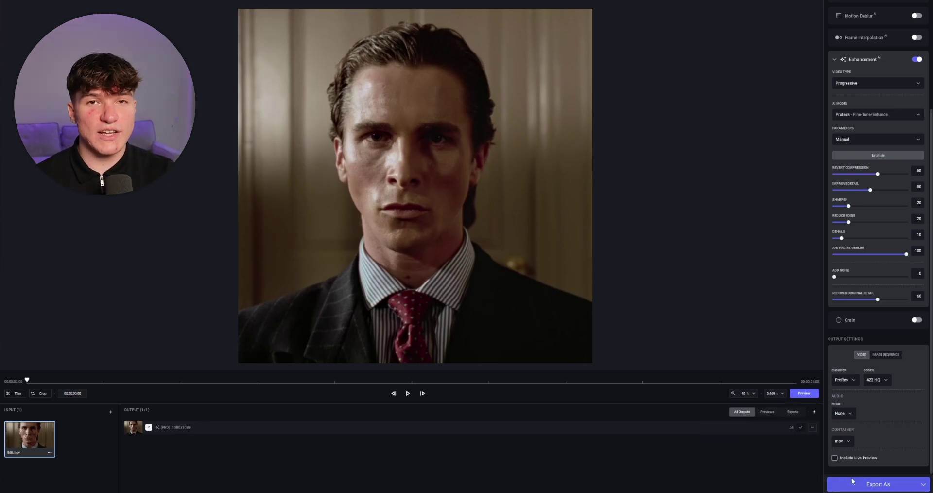
- Export the enhanced video as SubscribePlease.mov into the 4K Tutorial folder
{"action": "left_click", "coordinate": [870, 484]}
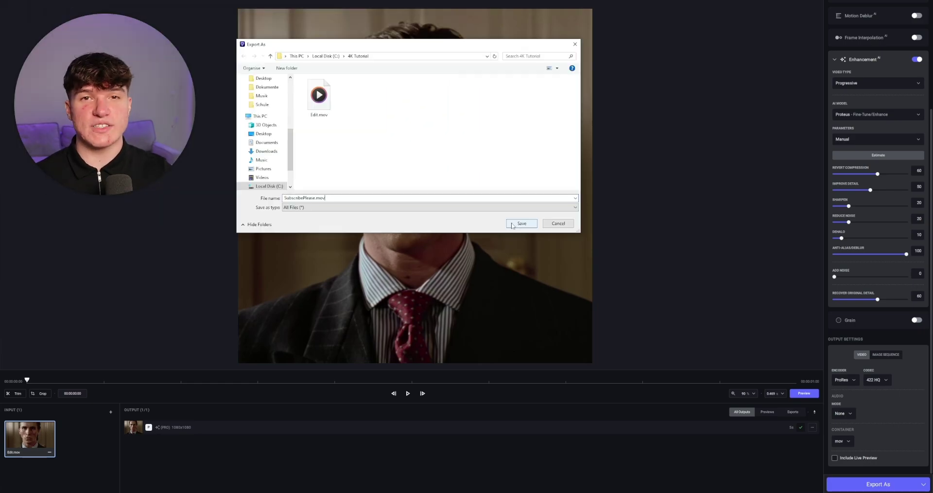
{"action": "left_click", "coordinate": [522, 224]}
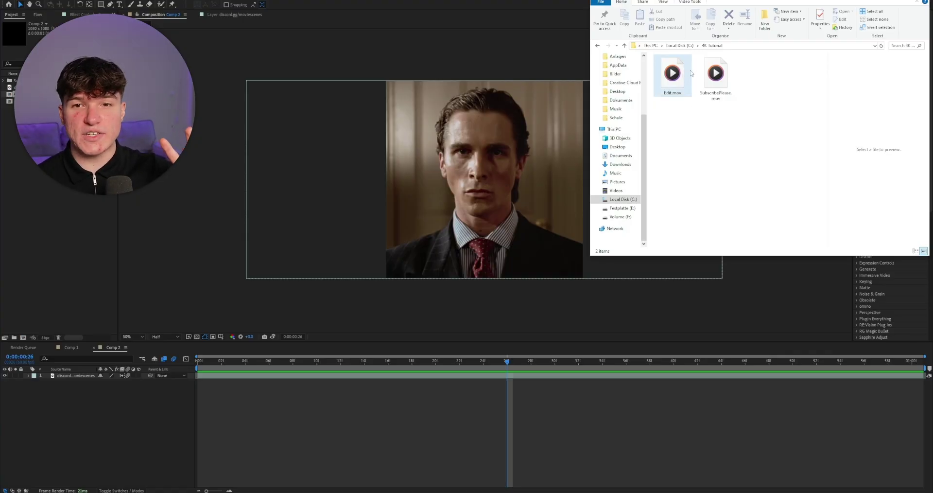
- Switch to After Effects, add SubscribePlease.mov from the 4K Tutorial folder to the Comp 2 timeline and remove the original clip layer
{"action": "left_click", "coordinate": [717, 76]}
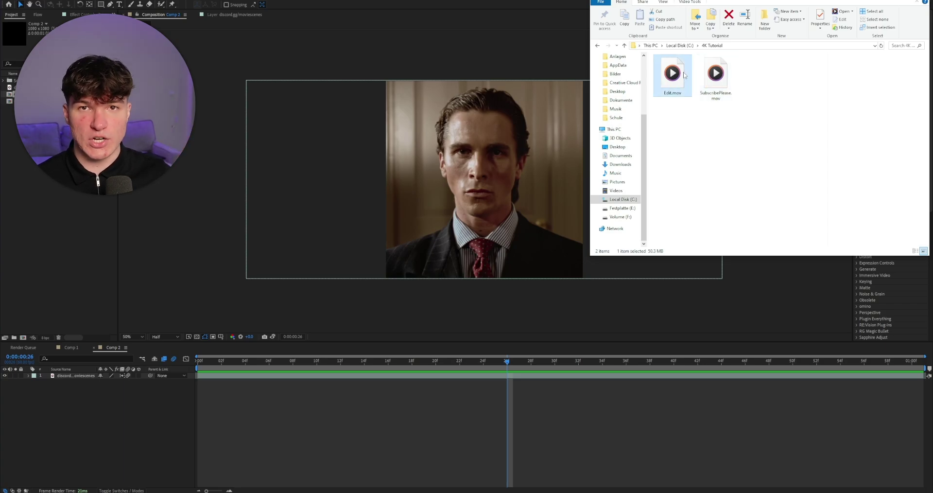
{"action": "left_click_drag", "start_coordinate": [708, 74], "coordinate": [206, 382]}
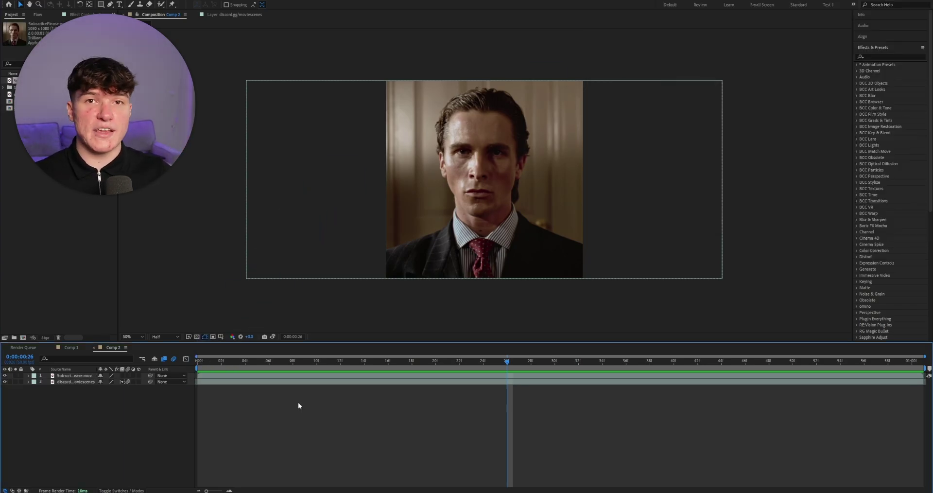
{"action": "left_click", "coordinate": [351, 381]}
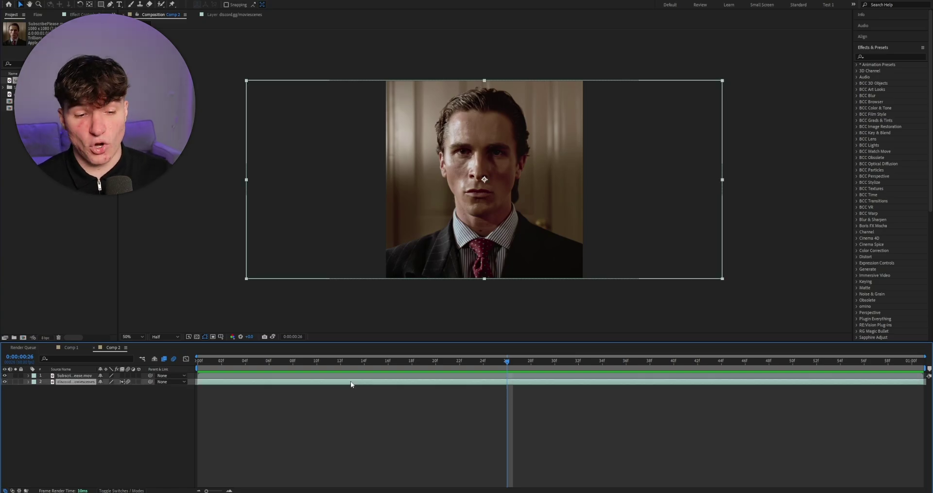
{"action": "left_click", "coordinate": [339, 392]}
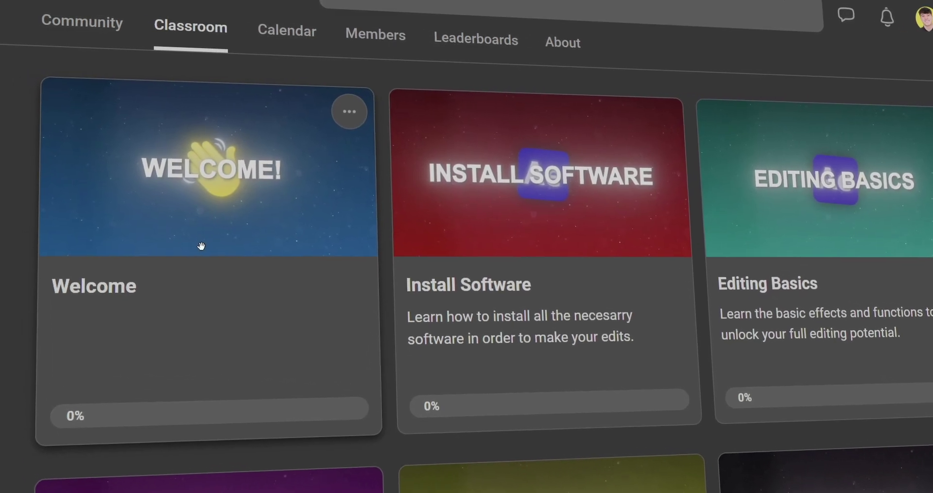
{"action": "scroll", "coordinate": [212, 250], "scroll_direction": "down", "scroll_amount": 2}
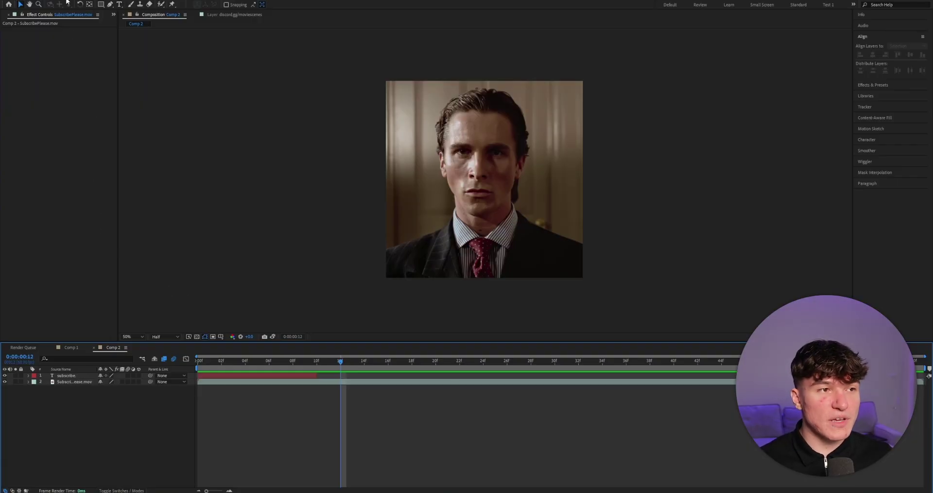
- Add a new adjustment layer above the text and video layers in Comp 2
{"action": "left_click", "coordinate": [68, 2]}
{"action": "mouse_move", "coordinate": [121, 4]}
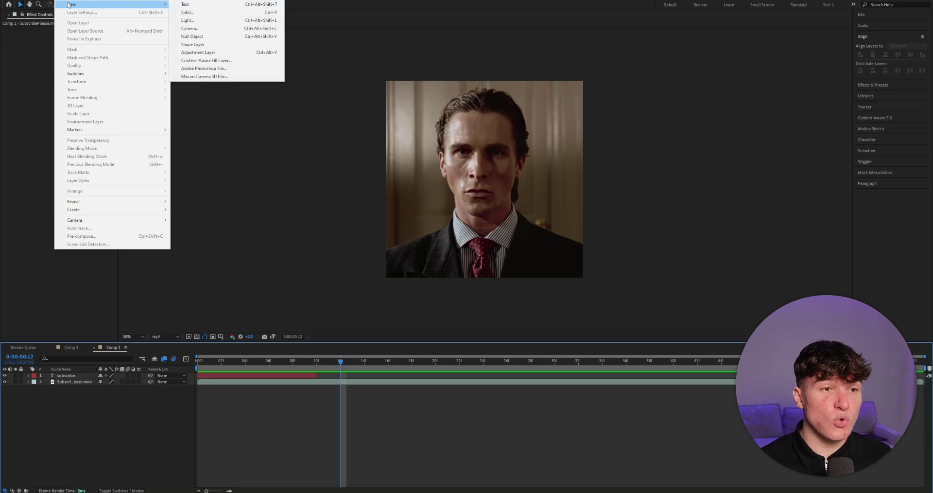
{"action": "left_click", "coordinate": [229, 53]}
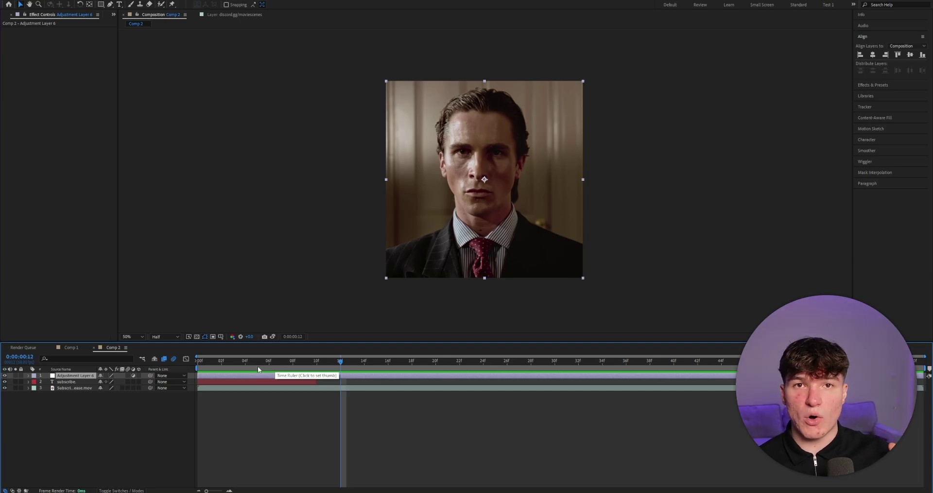
- Move the adjustment layer below the subscribe text layer in Comp 2 and apply the Blur & Sharpen category's Sharpen effect to it
{"action": "left_click", "coordinate": [245, 361]}
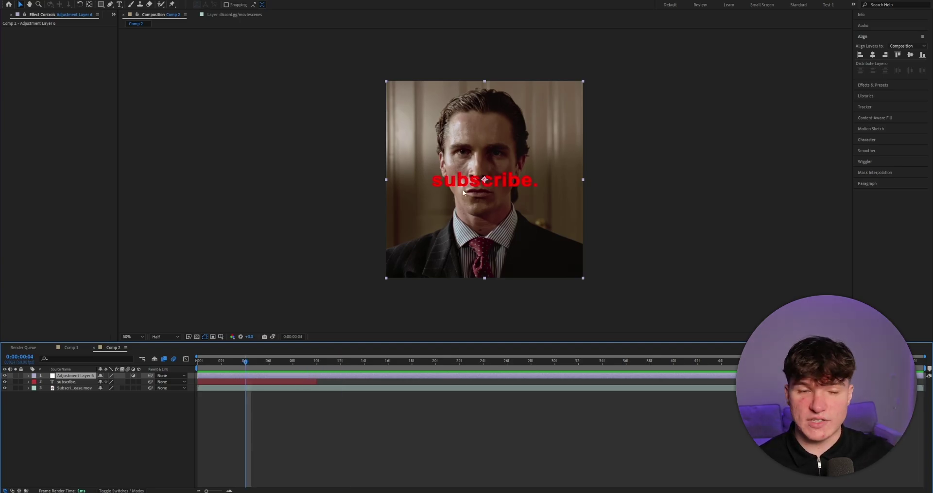
{"action": "left_click", "coordinate": [67, 387], "text": "shift"}
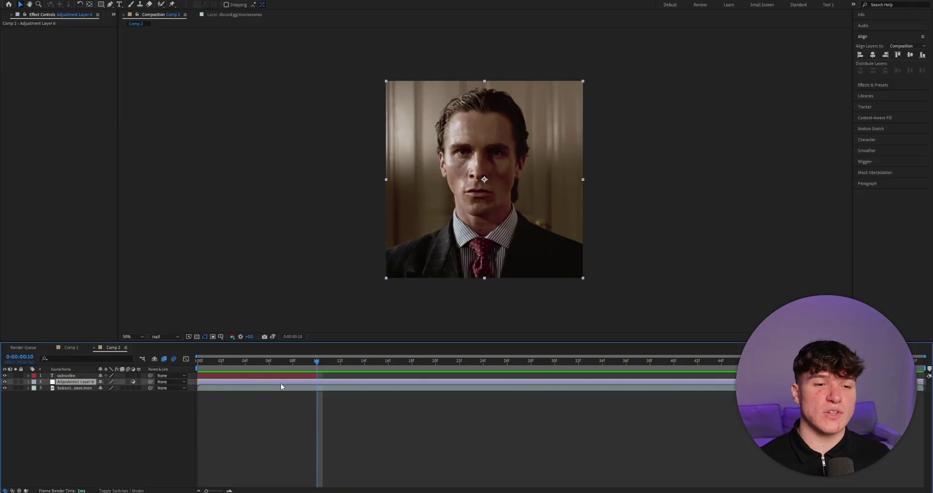
{"action": "left_click", "coordinate": [873, 85]}
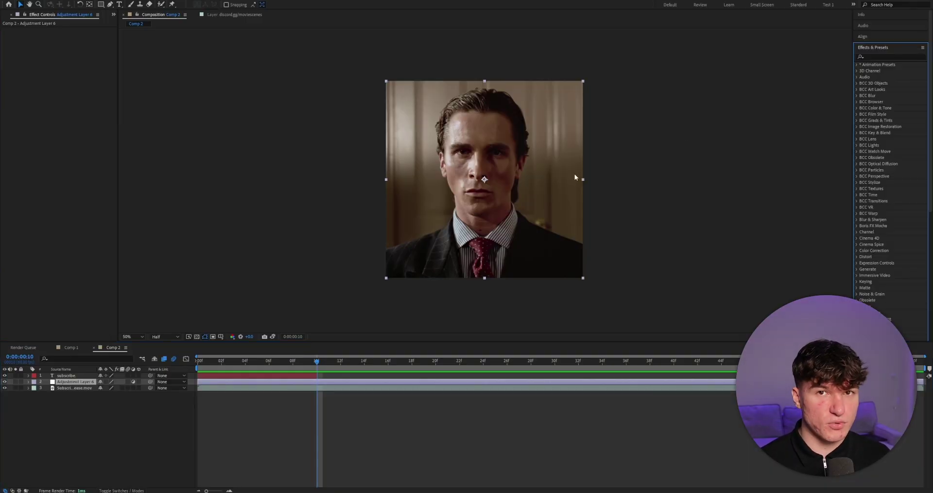
{"action": "left_click", "coordinate": [890, 57]}
{"action": "type", "text": "sharpen"}
{"action": "left_click_drag", "start_coordinate": [883, 83], "coordinate": [347, 381]}
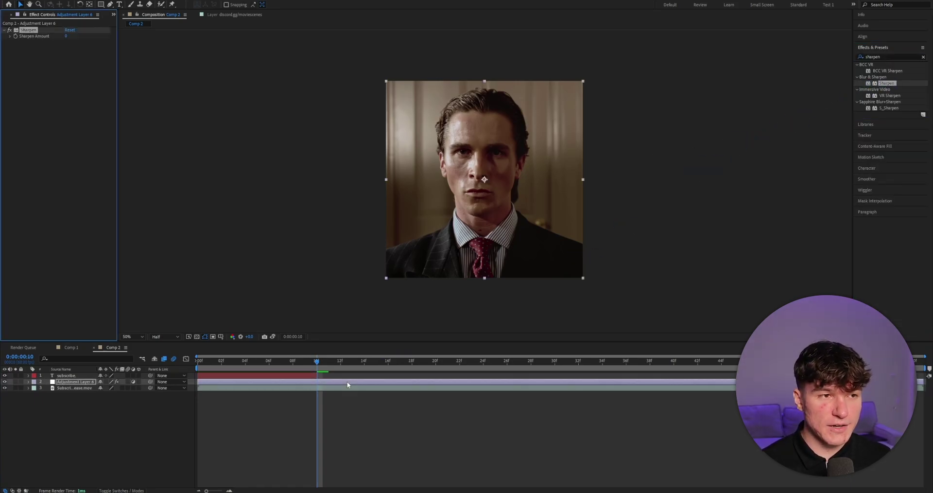
- Set the Sharpen Amount to 60 and the composition preview resolution to Full
{"action": "left_click", "coordinate": [66, 35]}
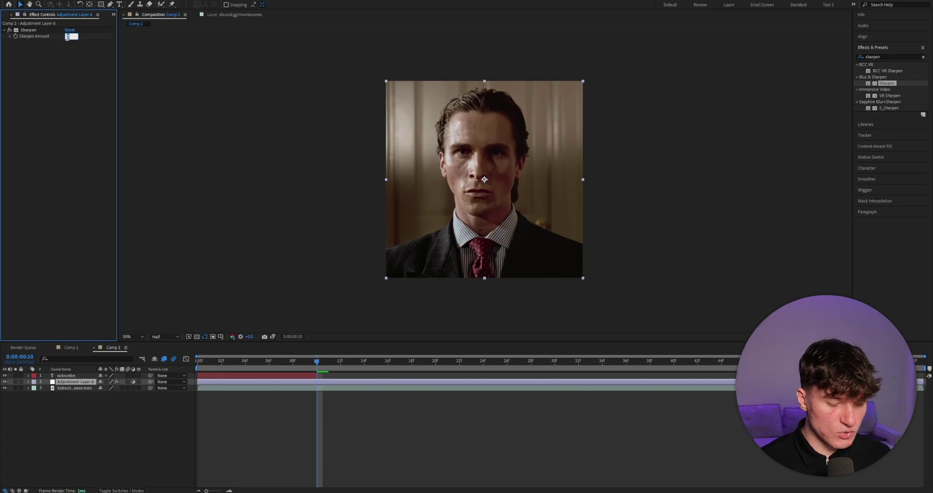
{"action": "type", "text": "60"}
{"action": "key", "text": "Return"}
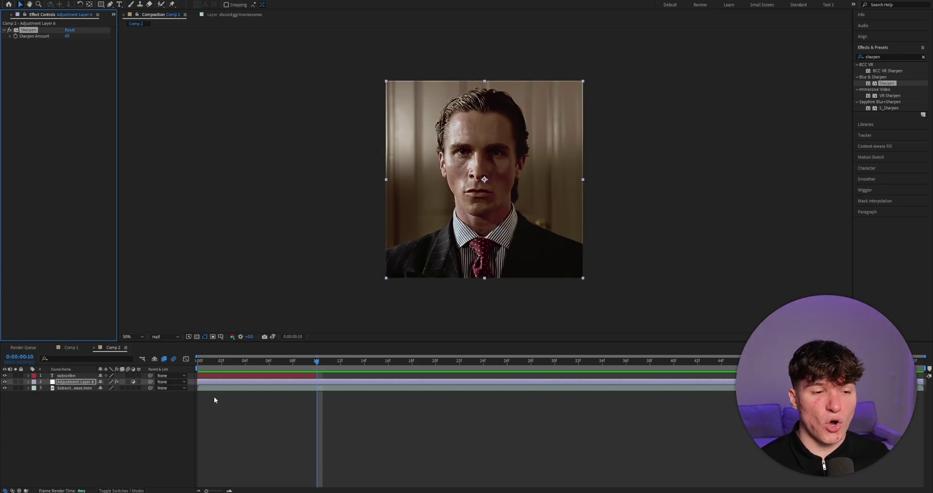
{"action": "left_click", "coordinate": [162, 336]}
{"action": "left_click", "coordinate": [161, 357]}
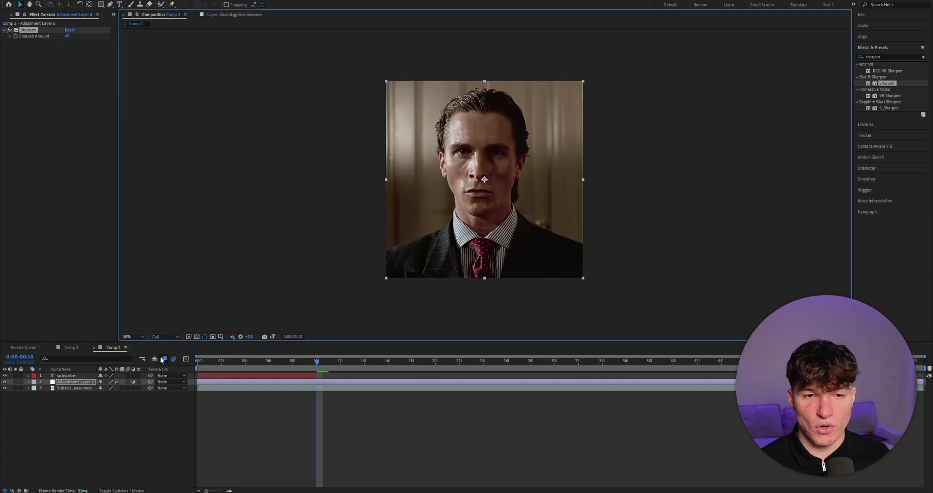
- Apply BCC Unsharp Mask to the adjustment layer with a radius of 25 and an amount of 15
{"action": "left_click", "coordinate": [877, 56]}
{"action": "type", "text": "bcc uns"}
{"action": "left_click_drag", "start_coordinate": [890, 70], "coordinate": [63, 107]}
{"action": "left_click", "coordinate": [68, 84]}
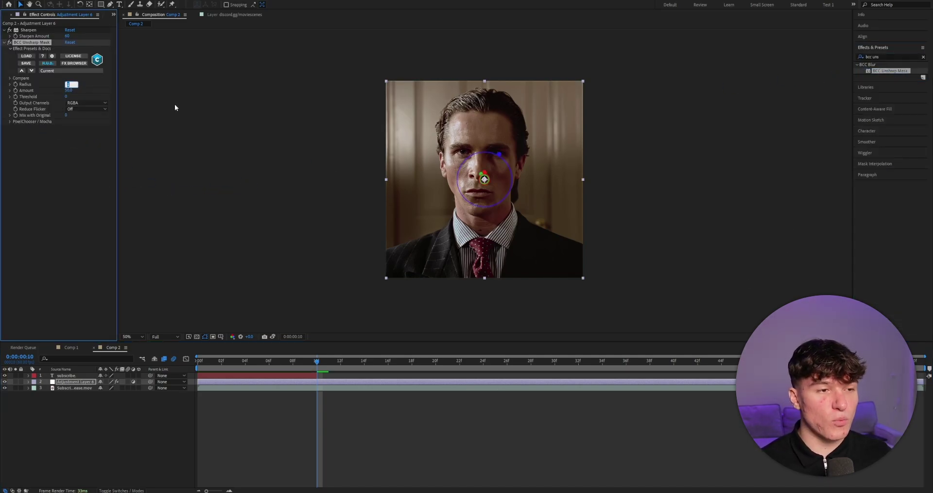
{"action": "type", "text": "25"}
{"action": "key", "text": "Return"}
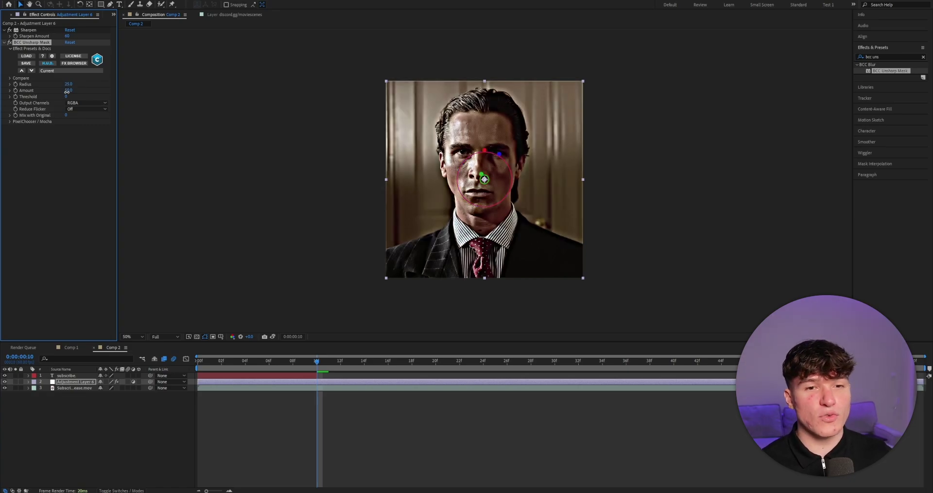
{"action": "left_click", "coordinate": [68, 90]}
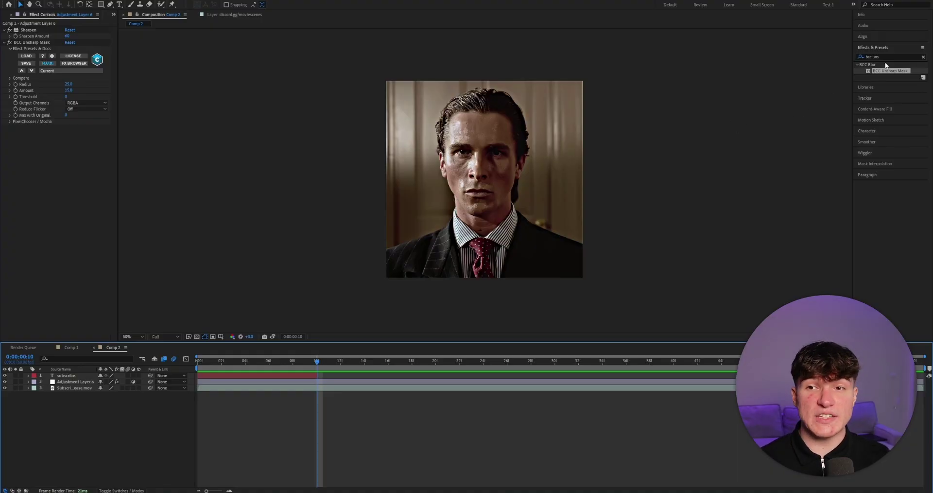
- Apply the Magic Bullet Looks effect to the adjustment layer and open its look for editing
{"action": "left_click", "coordinate": [889, 57]}
{"action": "type", "text": "looks"}
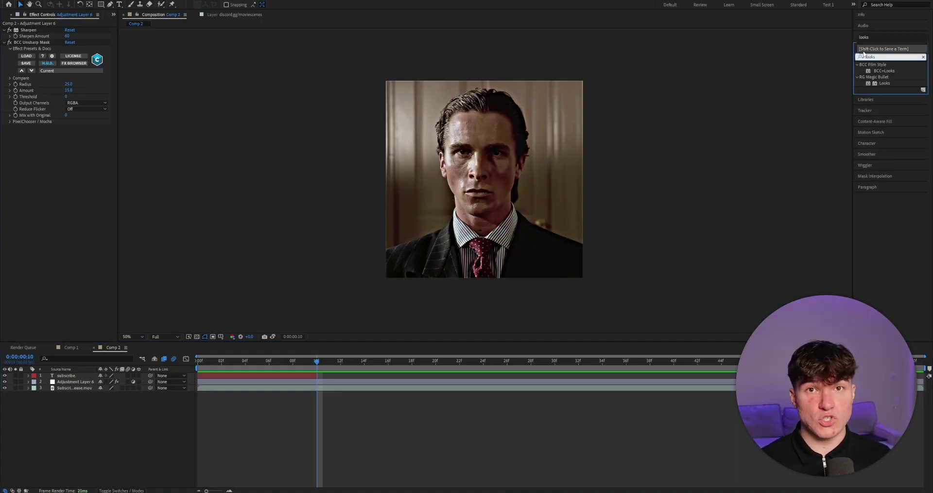
{"action": "left_click_drag", "start_coordinate": [884, 83], "coordinate": [425, 108]}
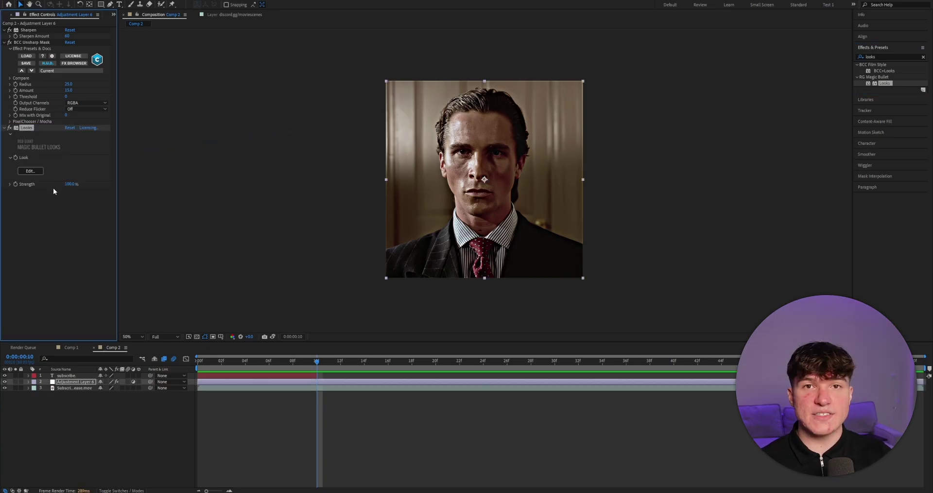
{"action": "left_click", "coordinate": [31, 171]}
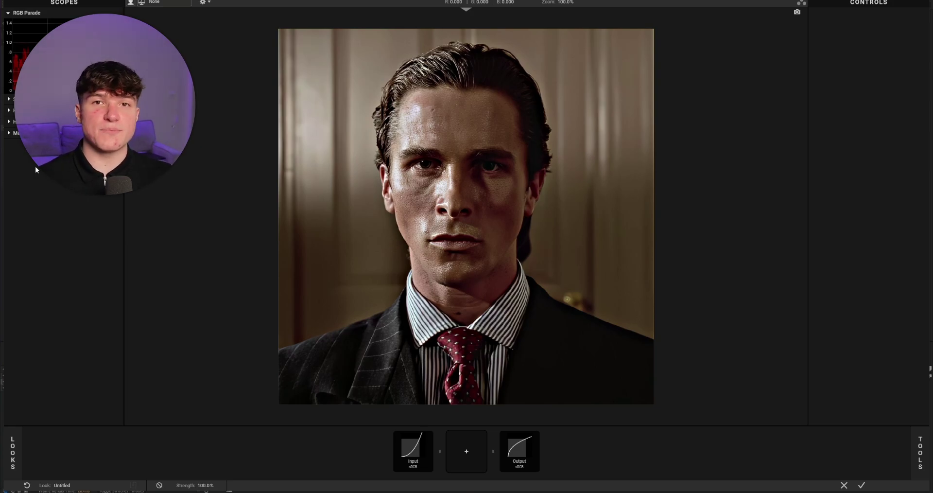
- Add a Spot Exposure tool between Input and Output in the look's tool chain and show its controls
{"action": "left_click", "coordinate": [468, 444]}
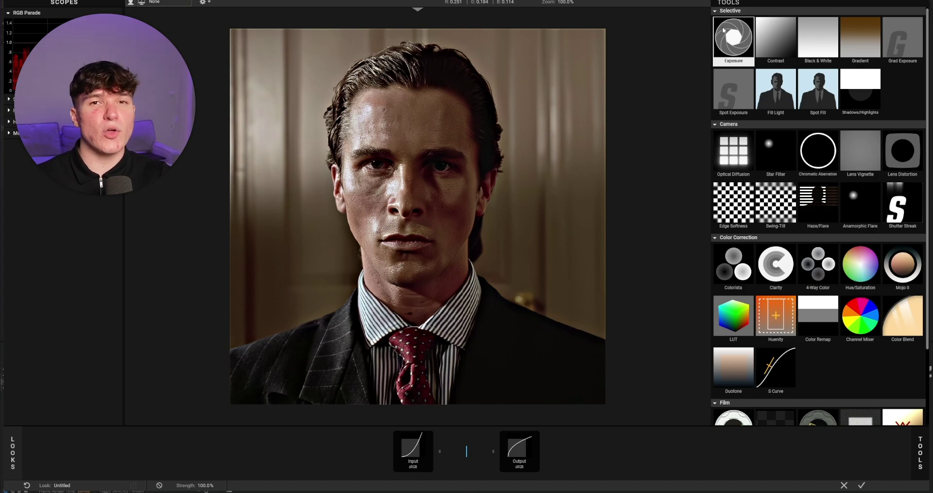
{"action": "scroll", "coordinate": [812, 121], "scroll_direction": "down", "scroll_amount": 1}
{"action": "scroll", "coordinate": [811, 120], "scroll_direction": "down", "scroll_amount": 3}
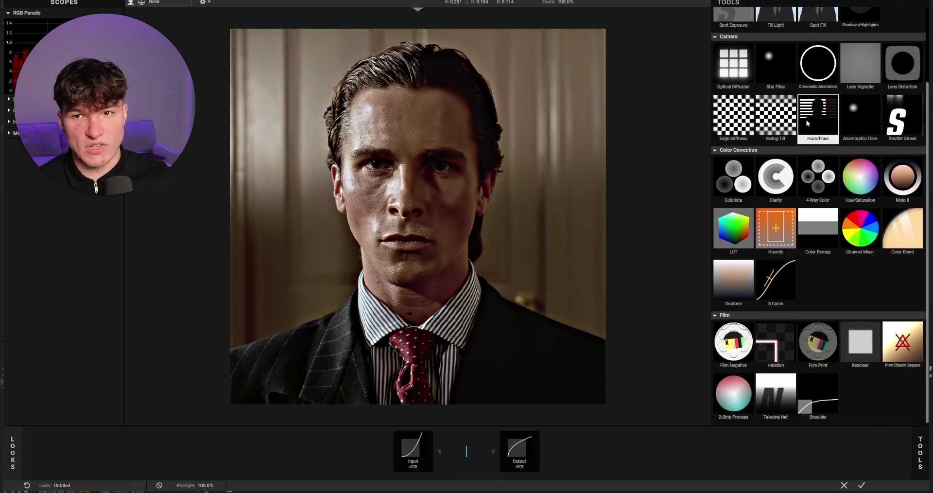
{"action": "scroll", "coordinate": [808, 123], "scroll_direction": "up", "scroll_amount": 3}
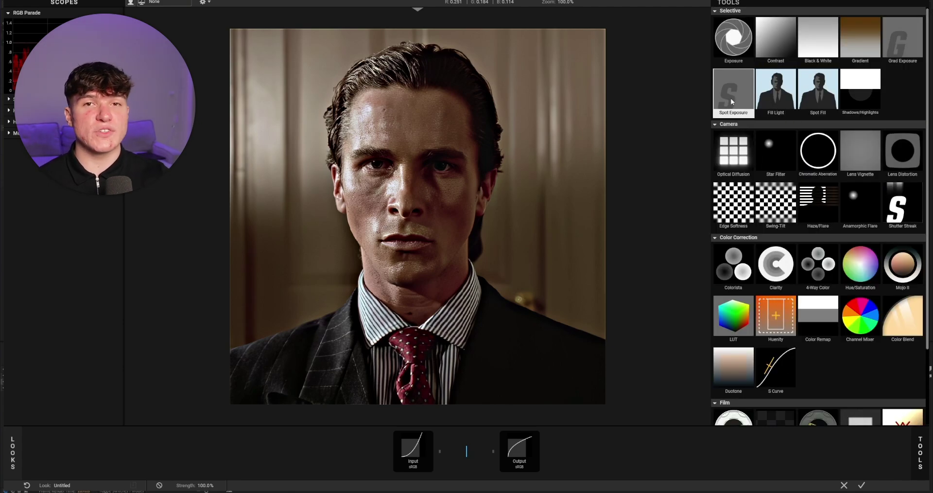
{"action": "double_click", "coordinate": [732, 88]}
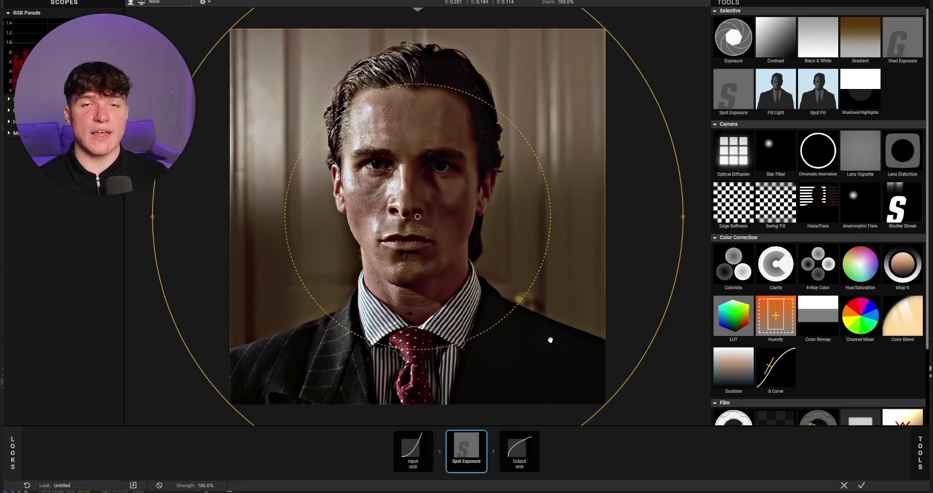
{"action": "left_click", "coordinate": [464, 454]}
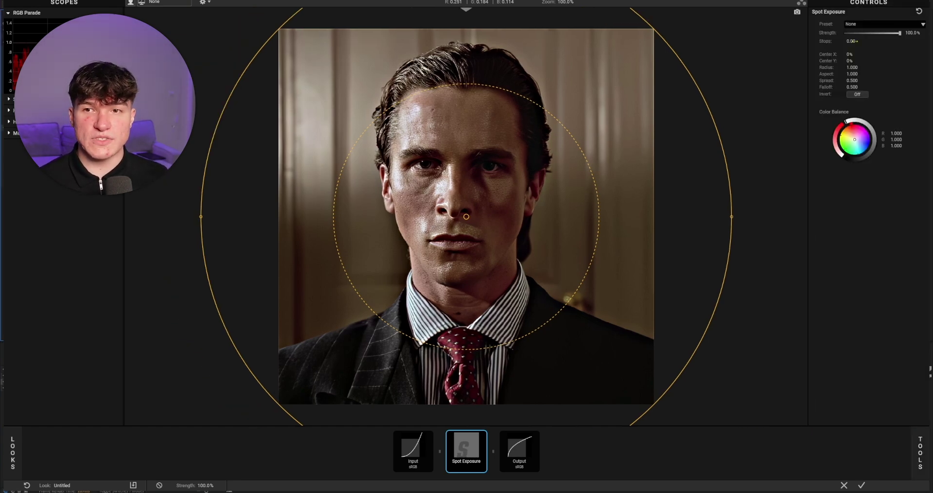
- Set Spot Exposure to +0.50 stops, centre it on the face at about -0.4%, -15.7%, and adjust the spread to about 0.33
{"action": "left_click", "coordinate": [856, 41]}
{"action": "type", "text": "0.5"}
{"action": "key", "text": "Return"}
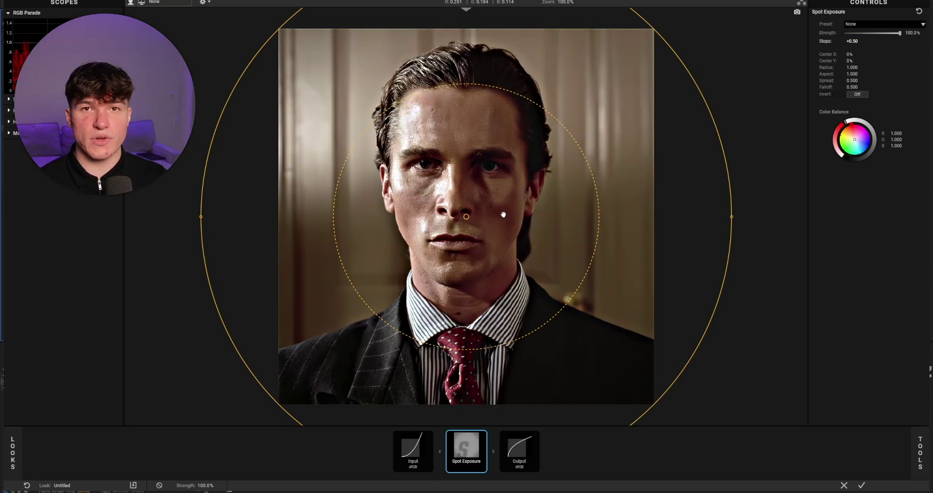
{"action": "left_click_drag", "start_coordinate": [499, 215], "coordinate": [506, 156]}
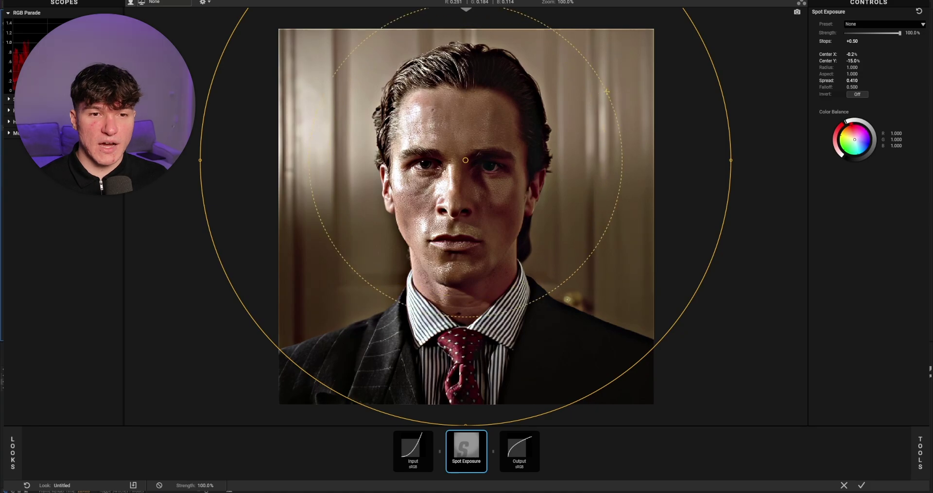
{"action": "left_click_drag", "start_coordinate": [581, 97], "coordinate": [621, 76]}
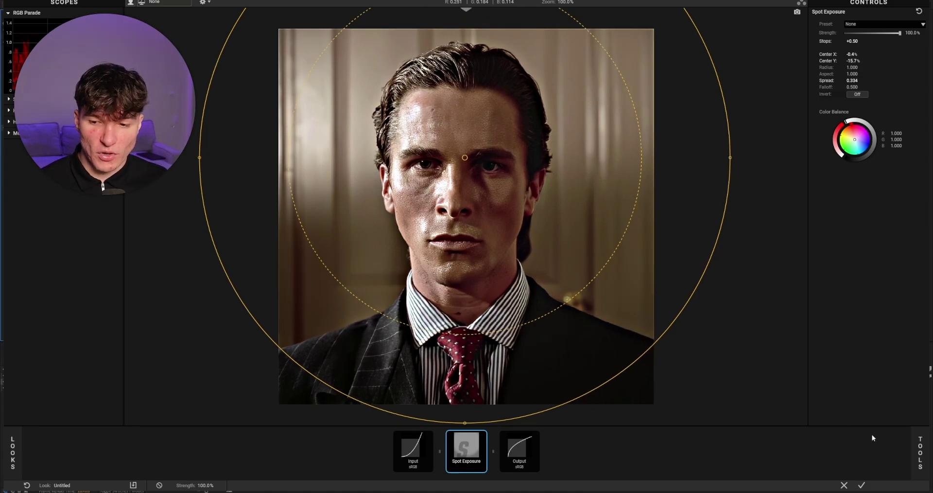
- Add a Haze/Flare tool after Spot Exposure and set its spillage to 20%
{"action": "left_click", "coordinate": [919, 446]}
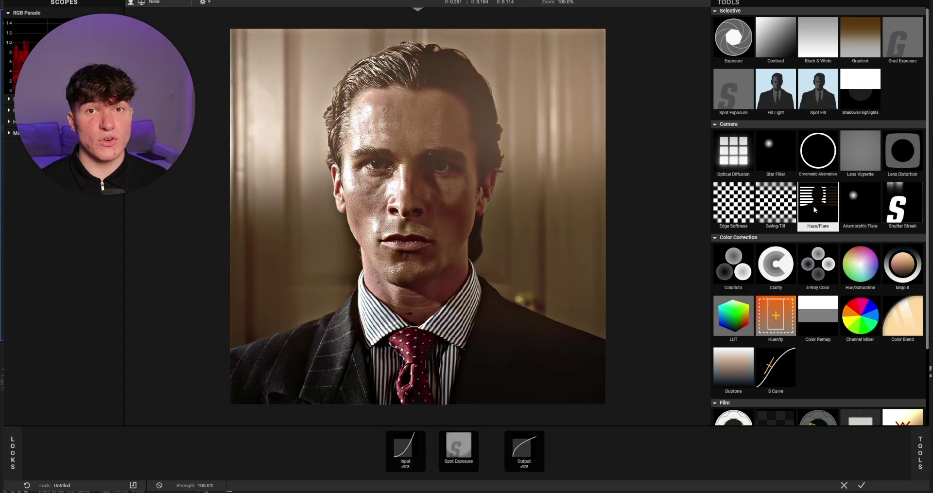
{"action": "left_click", "coordinate": [815, 210]}
{"action": "left_click", "coordinate": [868, 41]}
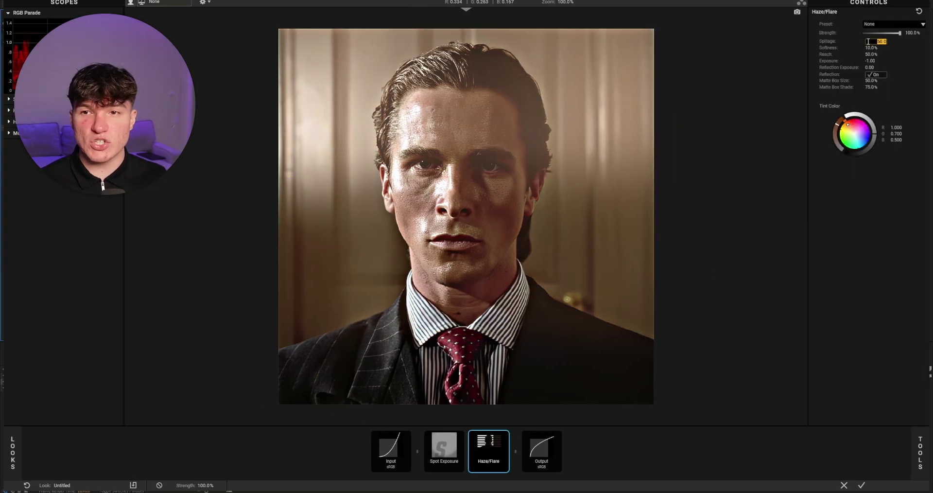
{"action": "type", "text": "20"}
{"action": "key", "text": "Return"}
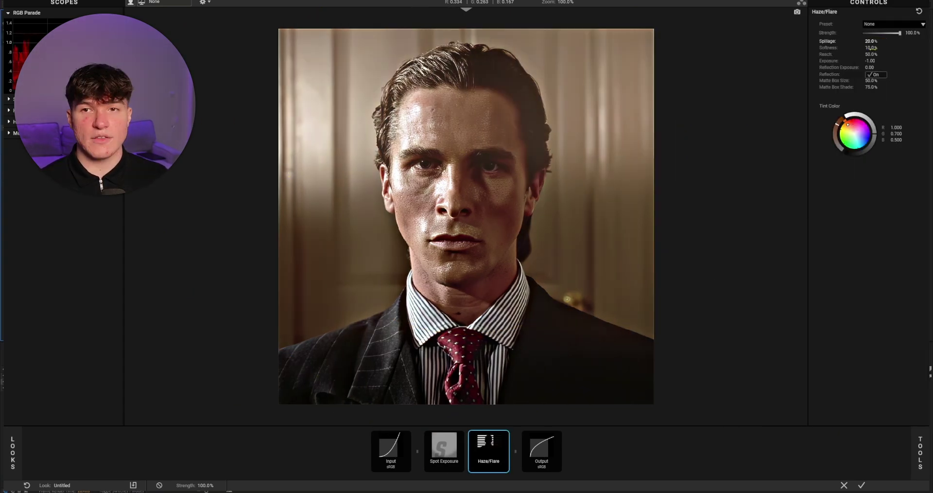
- Set the Haze/Flare softness and reach to 25% each and make the tint color neutral white
{"action": "left_click", "coordinate": [875, 47]}
{"action": "type", "text": "2"}
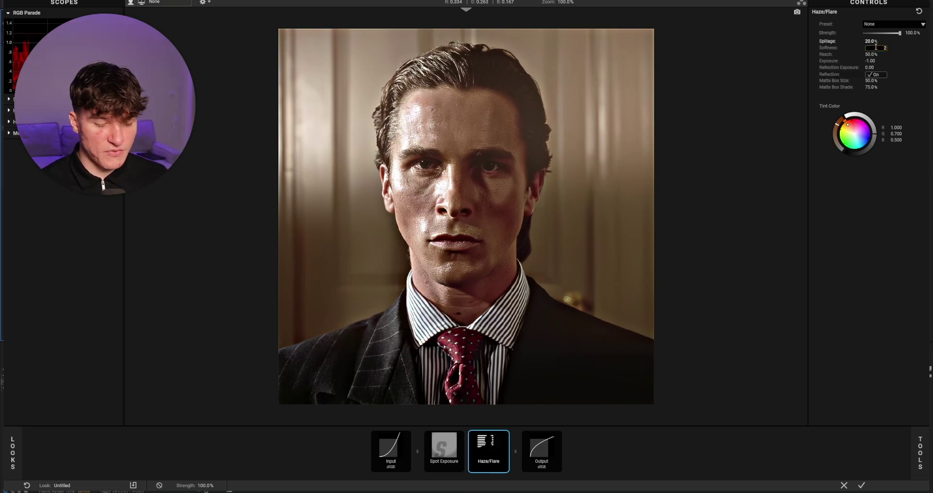
{"action": "type", "text": "5"}
{"action": "key", "text": "Return"}
{"action": "left_click", "coordinate": [879, 54]}
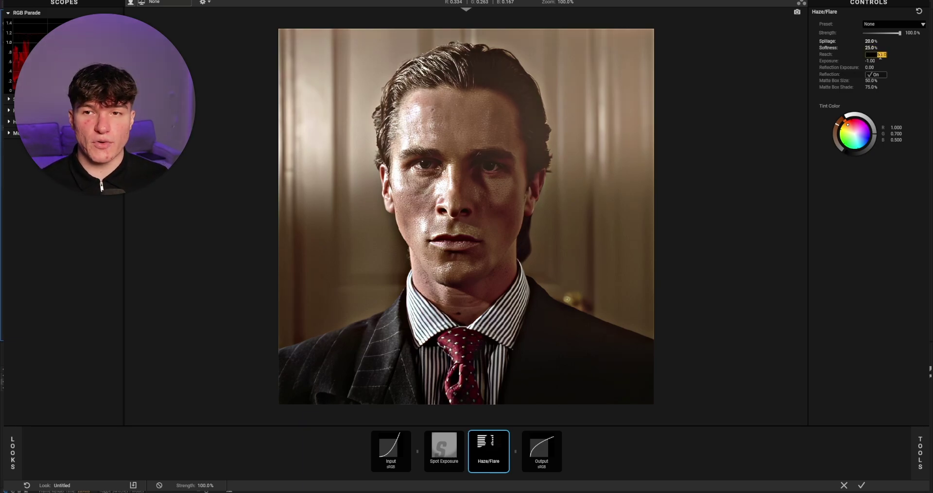
{"action": "type", "text": "25"}
{"action": "key", "text": "Return"}
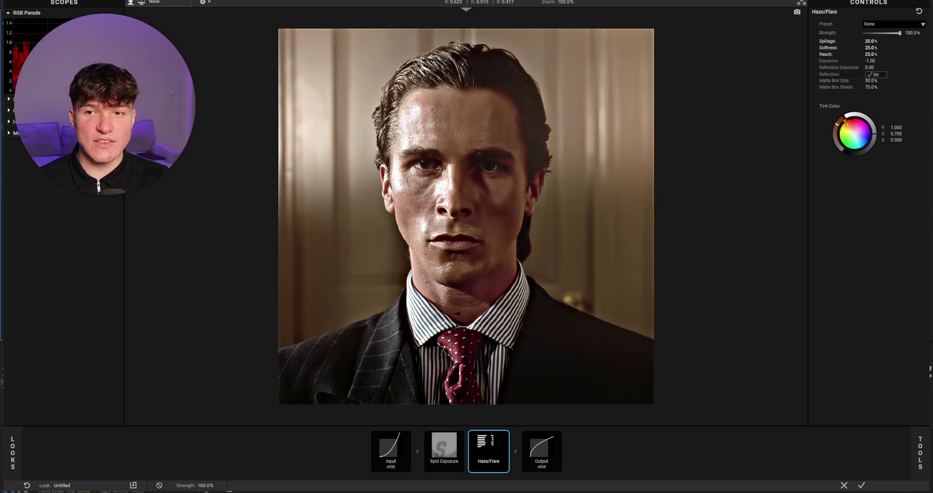
{"action": "left_click", "coordinate": [854, 133]}
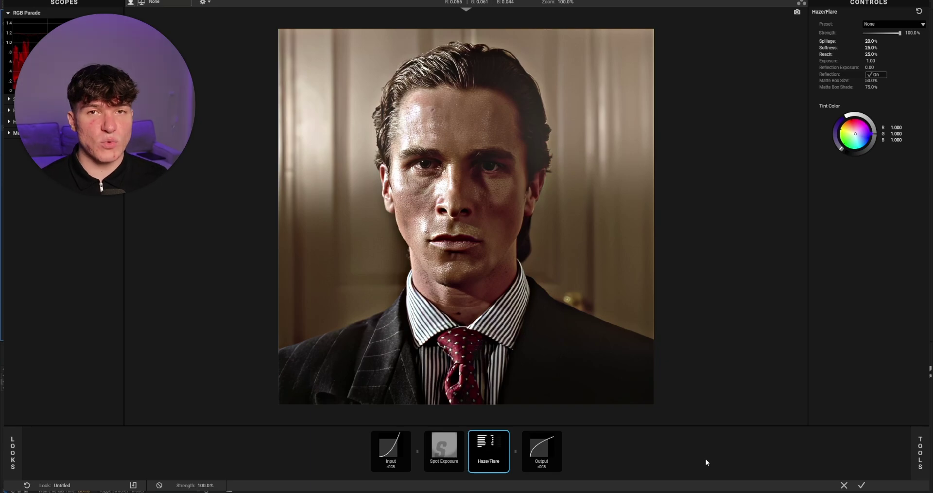
- Add a Hue/Saturation tool after Haze/Flare, adjust its saturation, and apply the finished look to the adjustment layer
{"action": "left_click", "coordinate": [920, 454]}
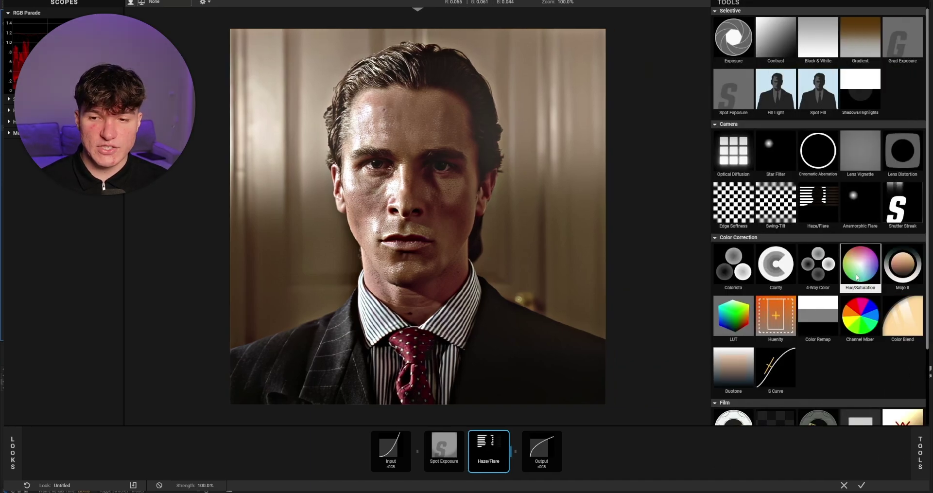
{"action": "double_click", "coordinate": [860, 274]}
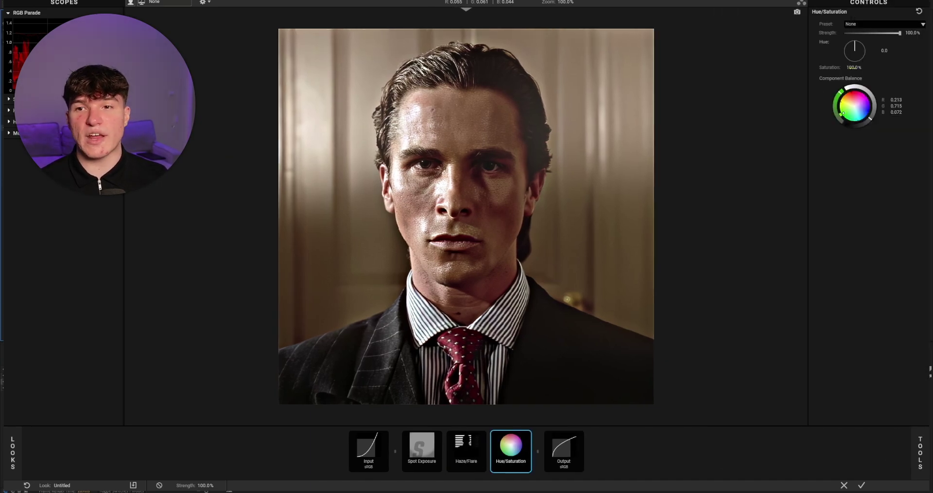
{"action": "left_click", "coordinate": [848, 67]}
{"action": "type", "text": "1"}
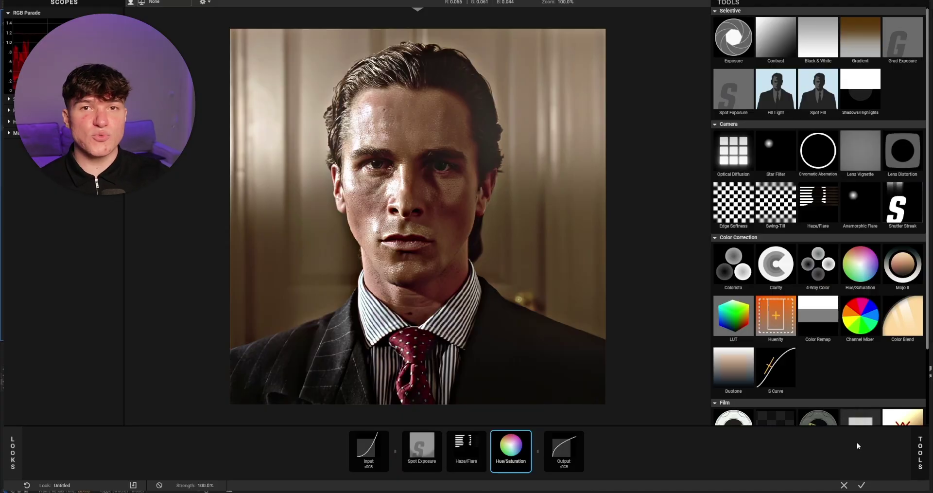
{"action": "left_click", "coordinate": [862, 485]}
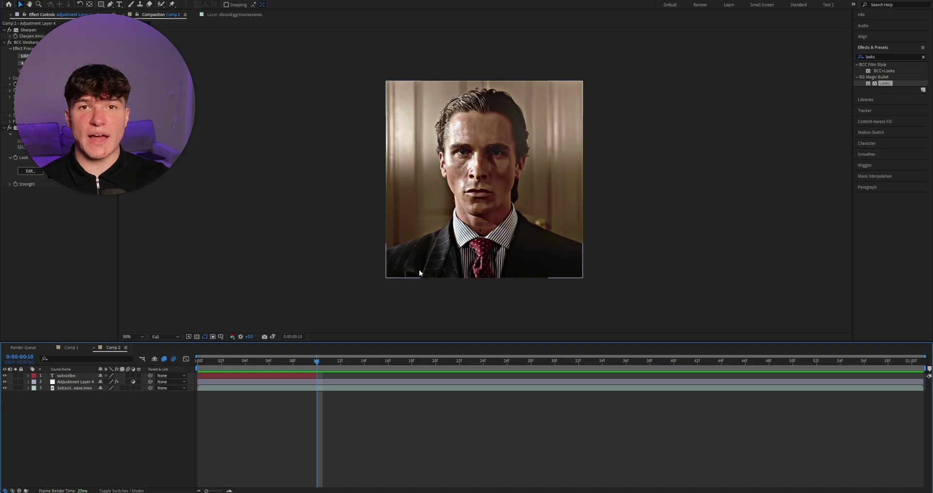